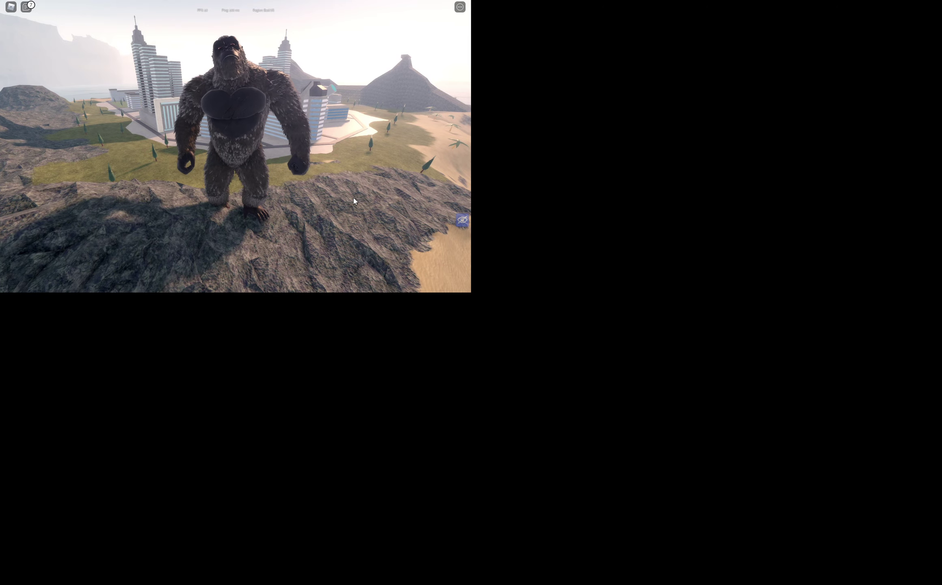
Orbit the camera around the ape to view its back, sides and front from above.
key(Left)
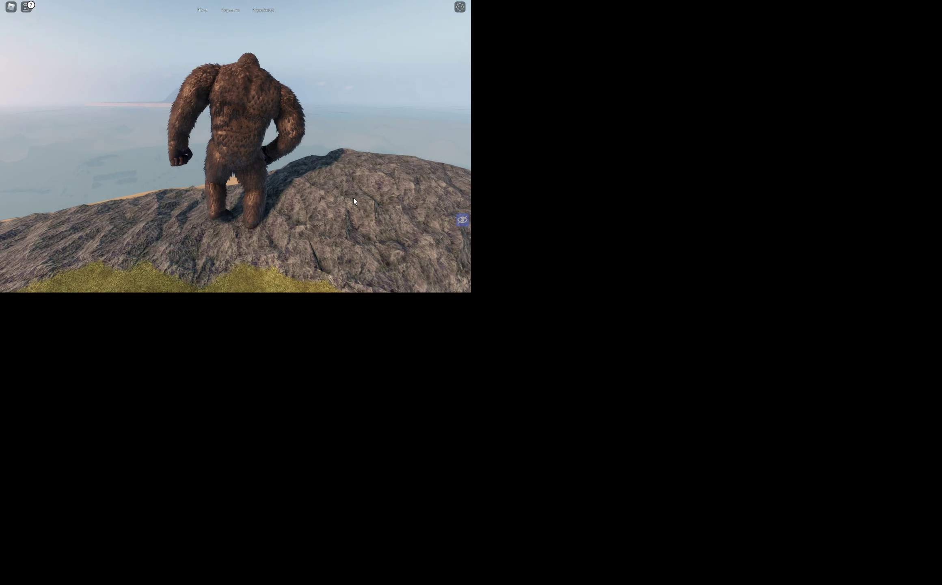
key(Left)
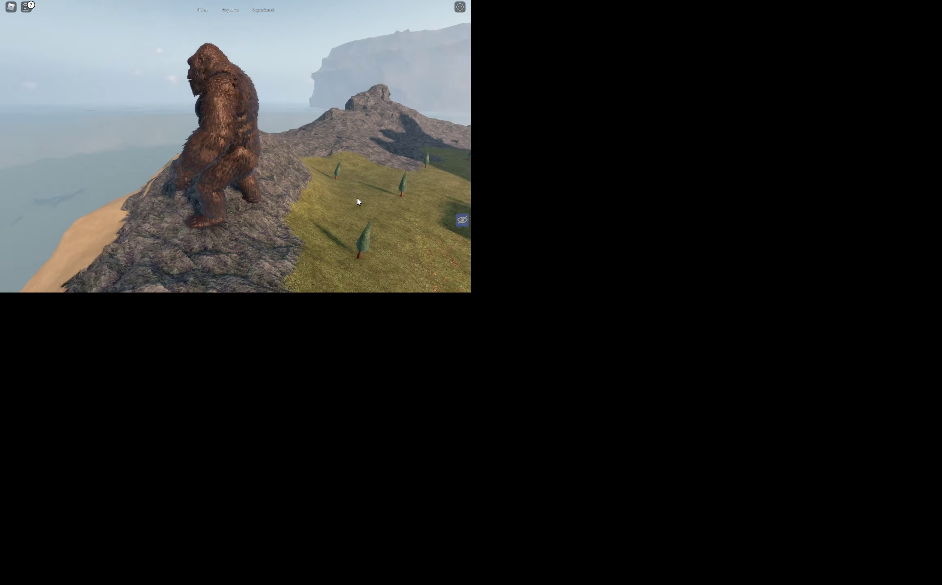
key(Left)
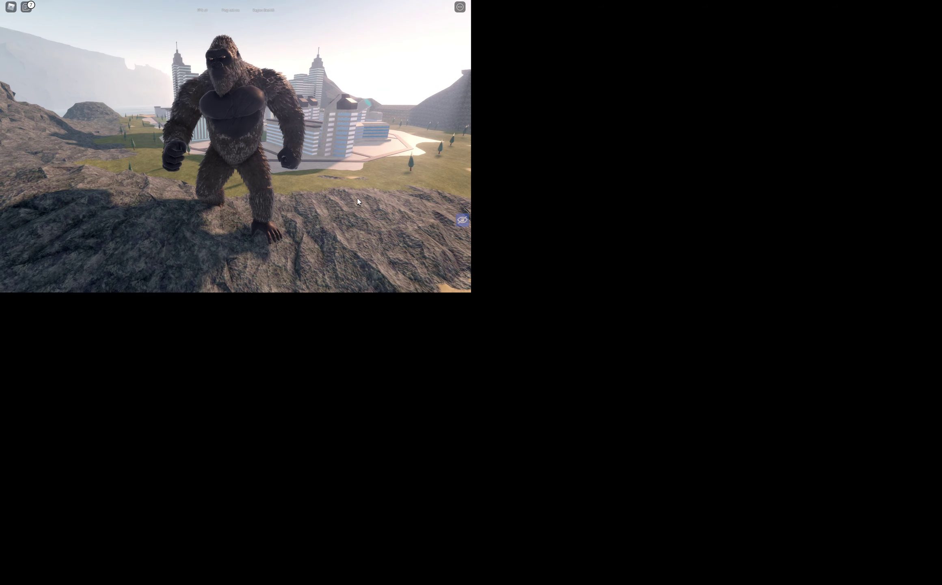
key(Up)
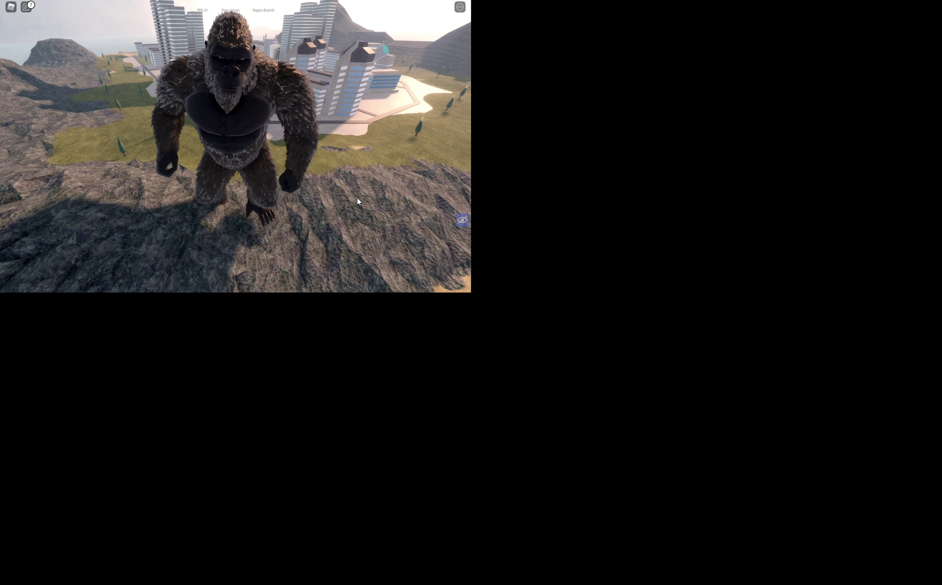
key(Right)
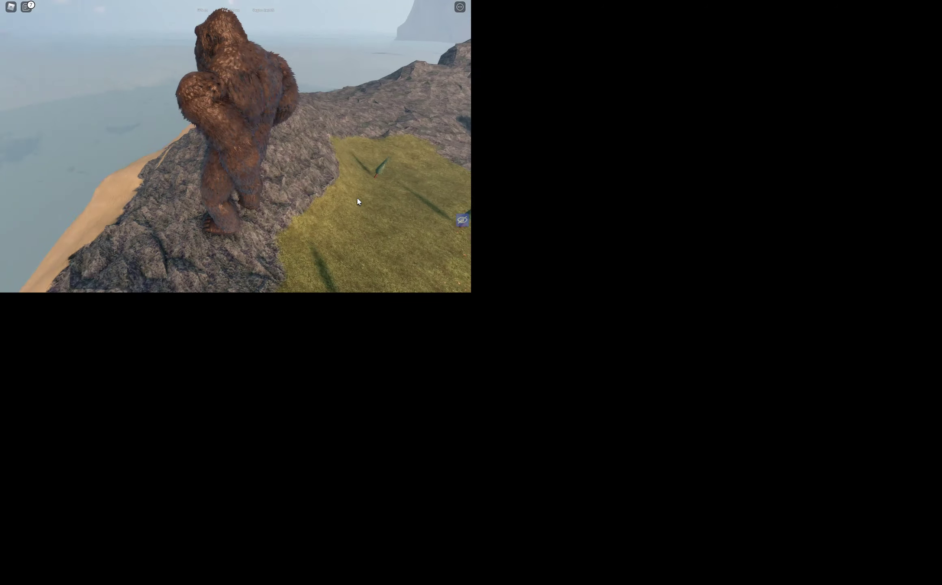
Walk the ape forward across the hilltop grass toward the city buildings.
key(w)
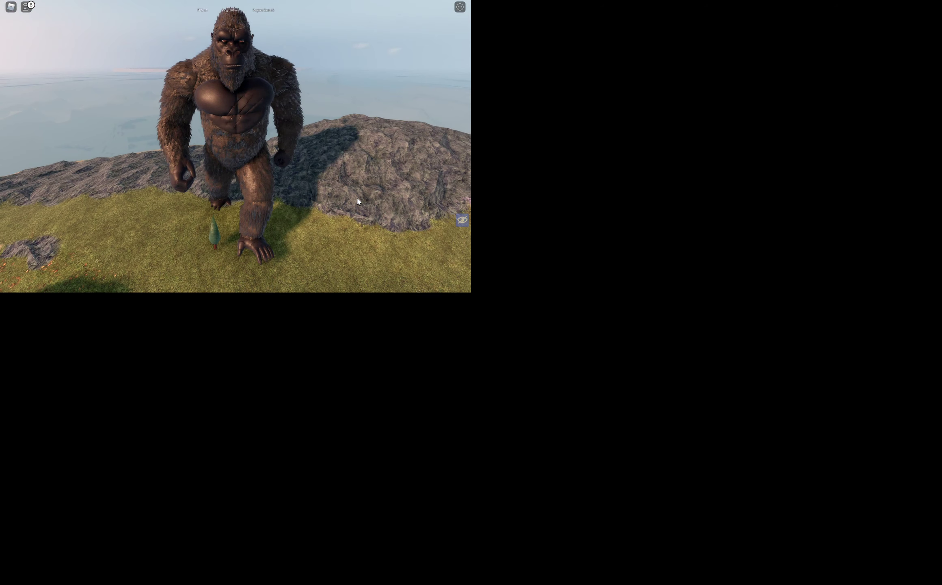
key(w)
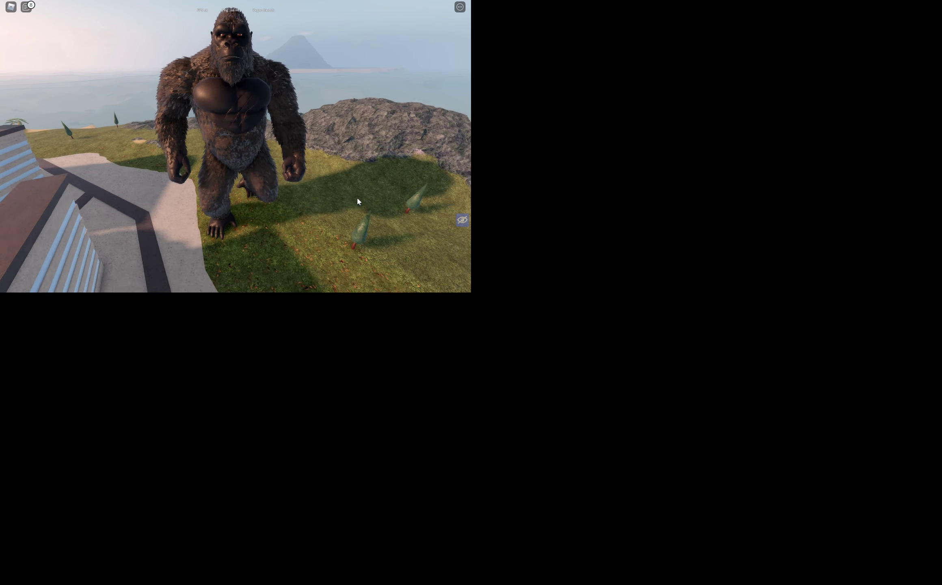
key(w)
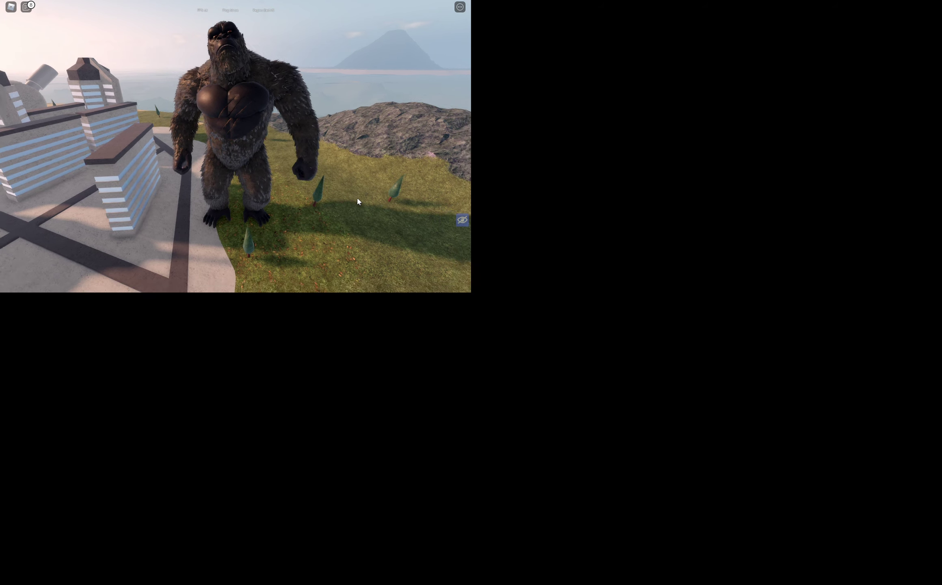
Show the health, charge, level and energy bars again with the eye icon on the right.
click(461, 219)
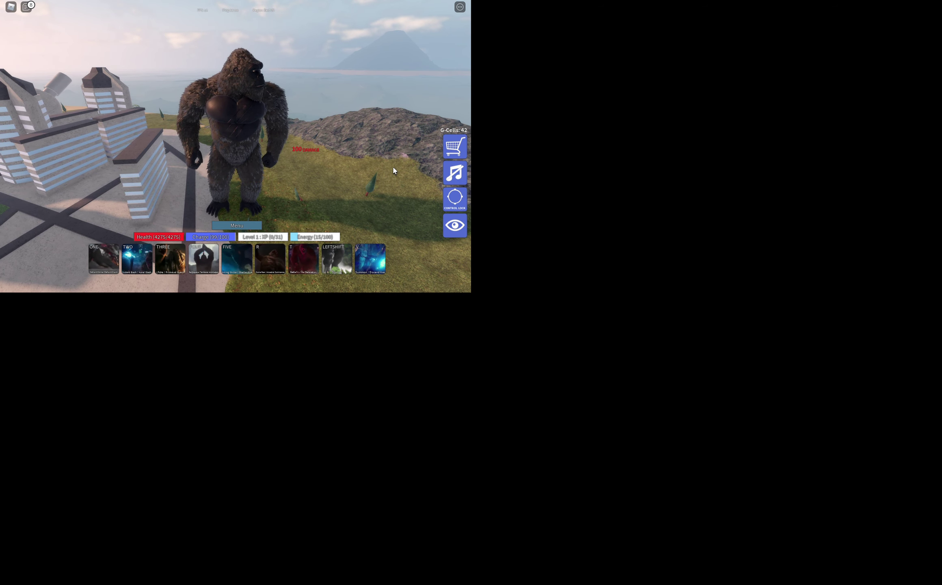
Attack the nearby tower with abilities 1, 4 and 3 and a ground slam until it collapses.
key(1)
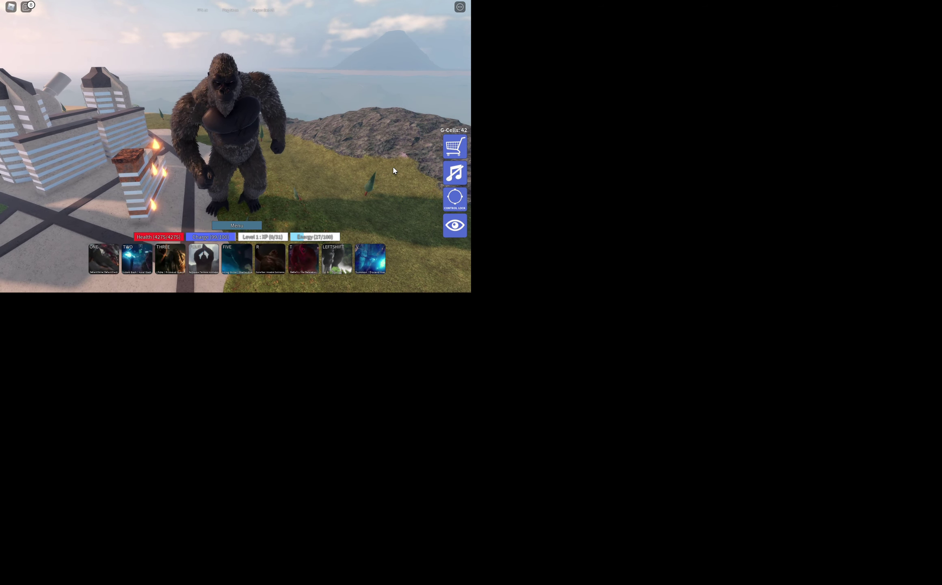
click(393, 170)
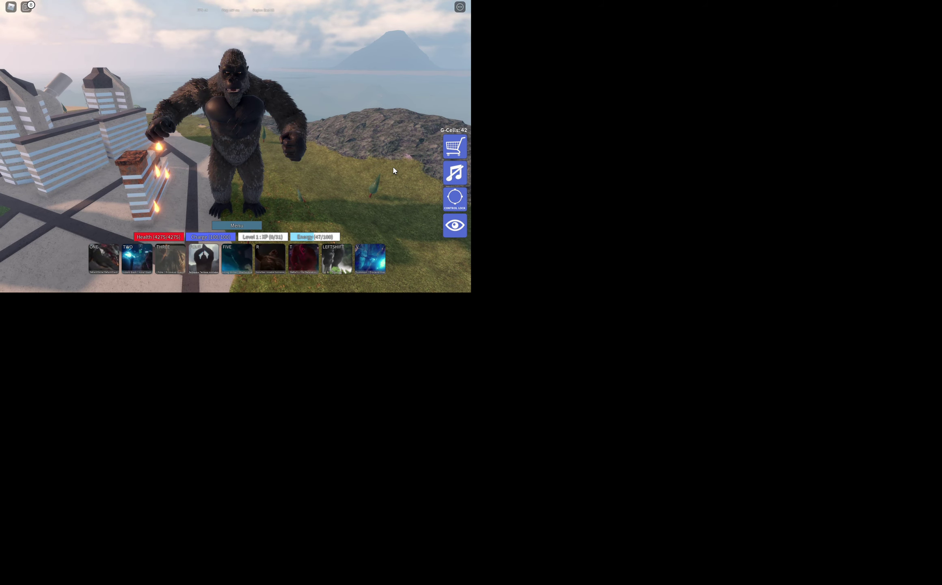
key(4)
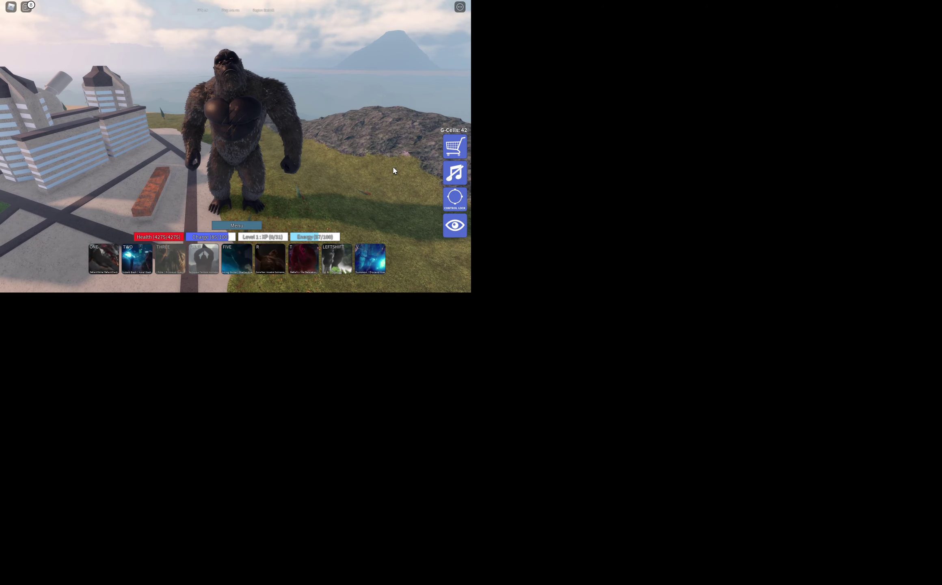
key(3)
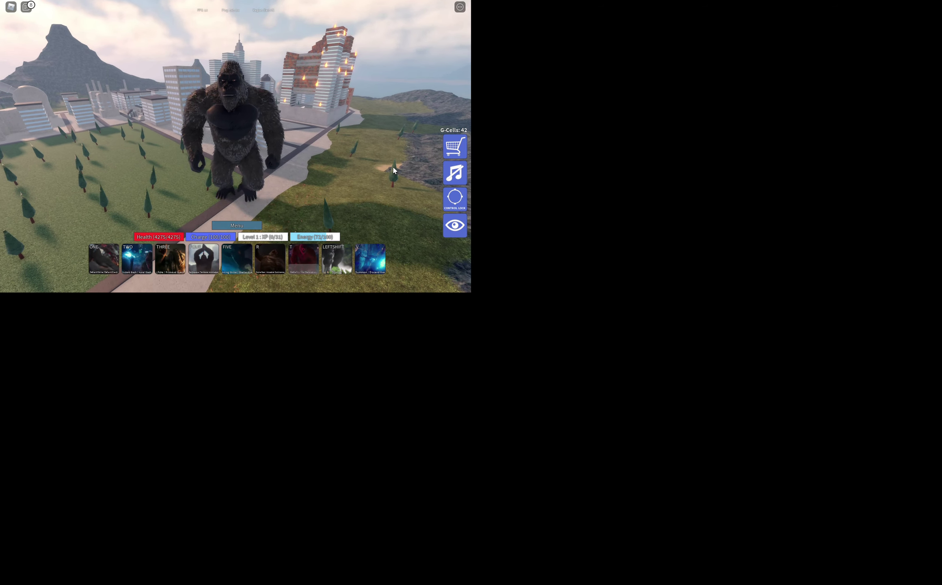
Move the ape through the city and slam the glowing axe into nearby buildings.
key(w)
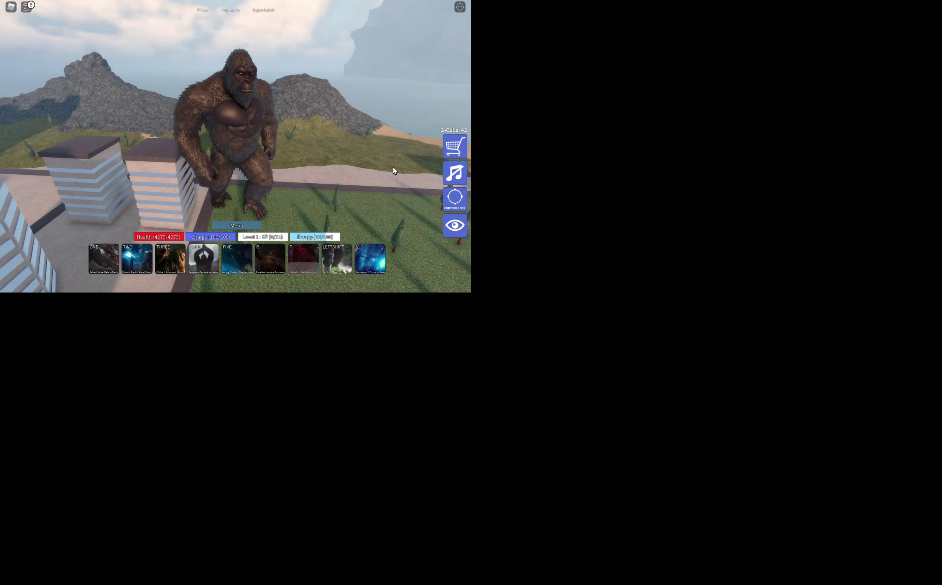
click(394, 171)
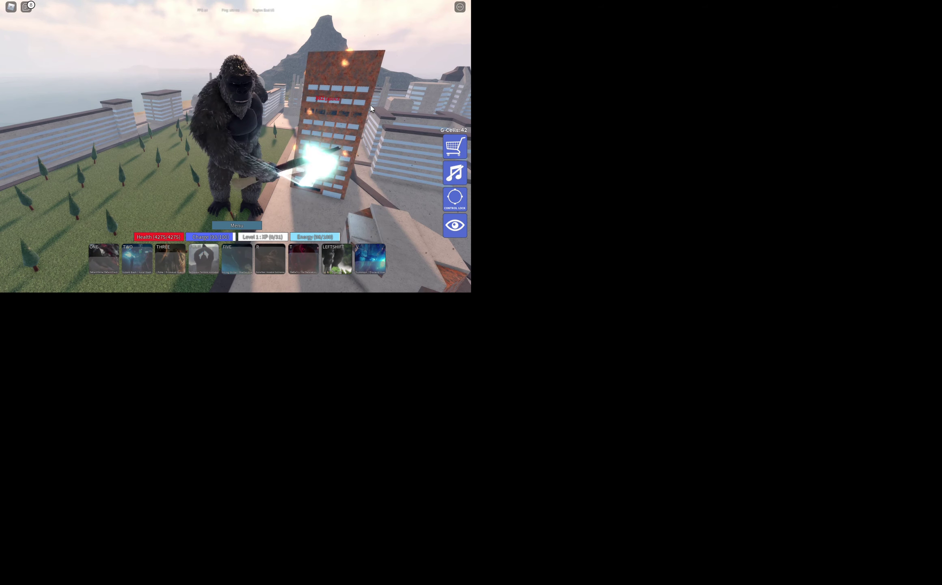
click(371, 109)
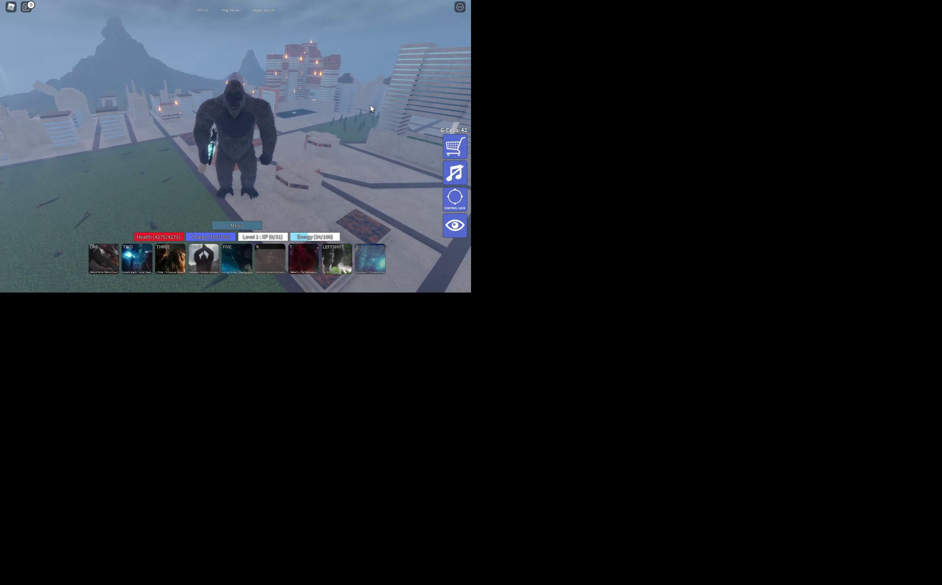
Turn the ape and move it across the foggy, damaged city.
key(w)
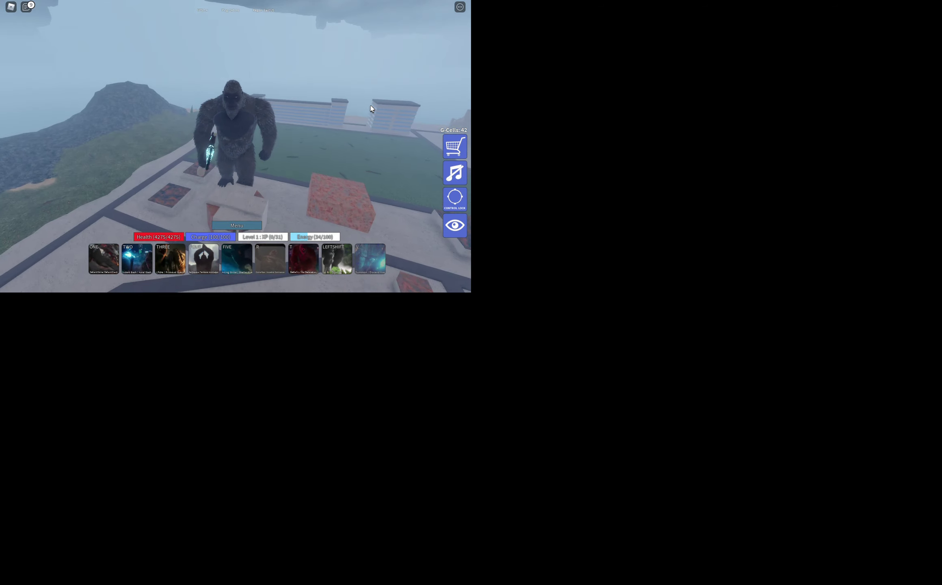